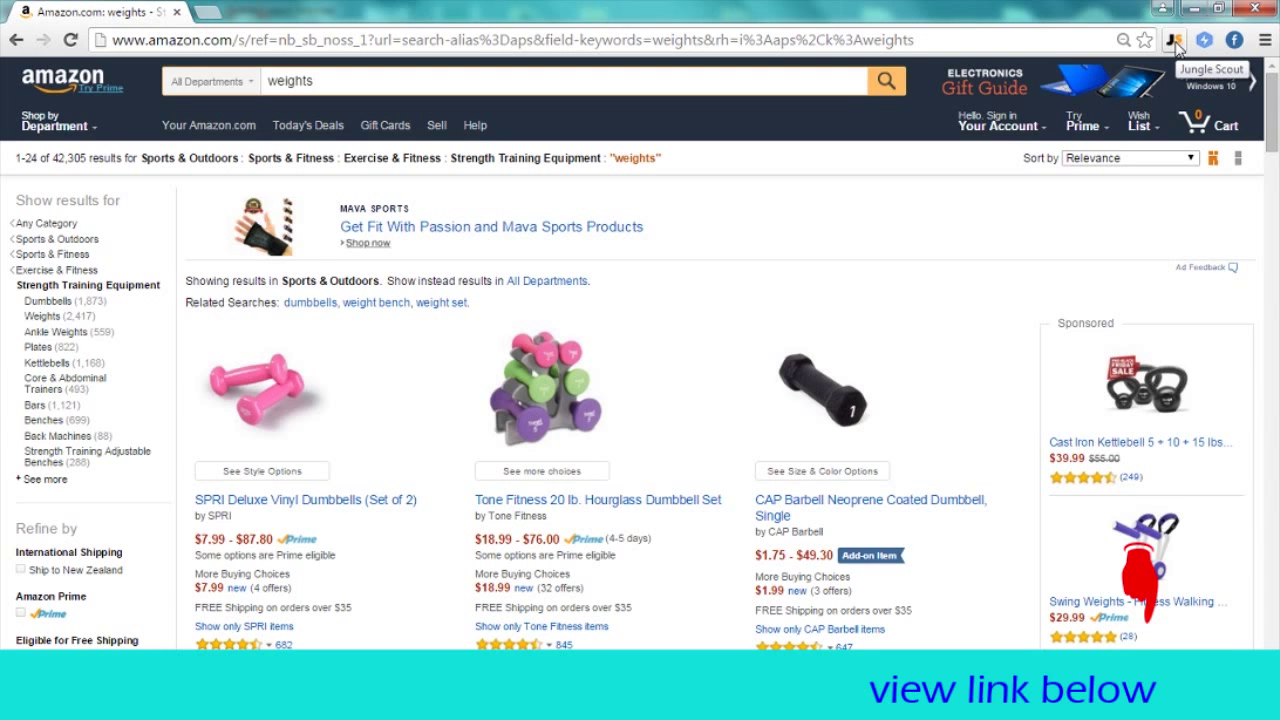
# Step: Run Jungle Scout on the "weights" search results, examine the product sales data, and close the report
pyautogui.click(1175, 41)
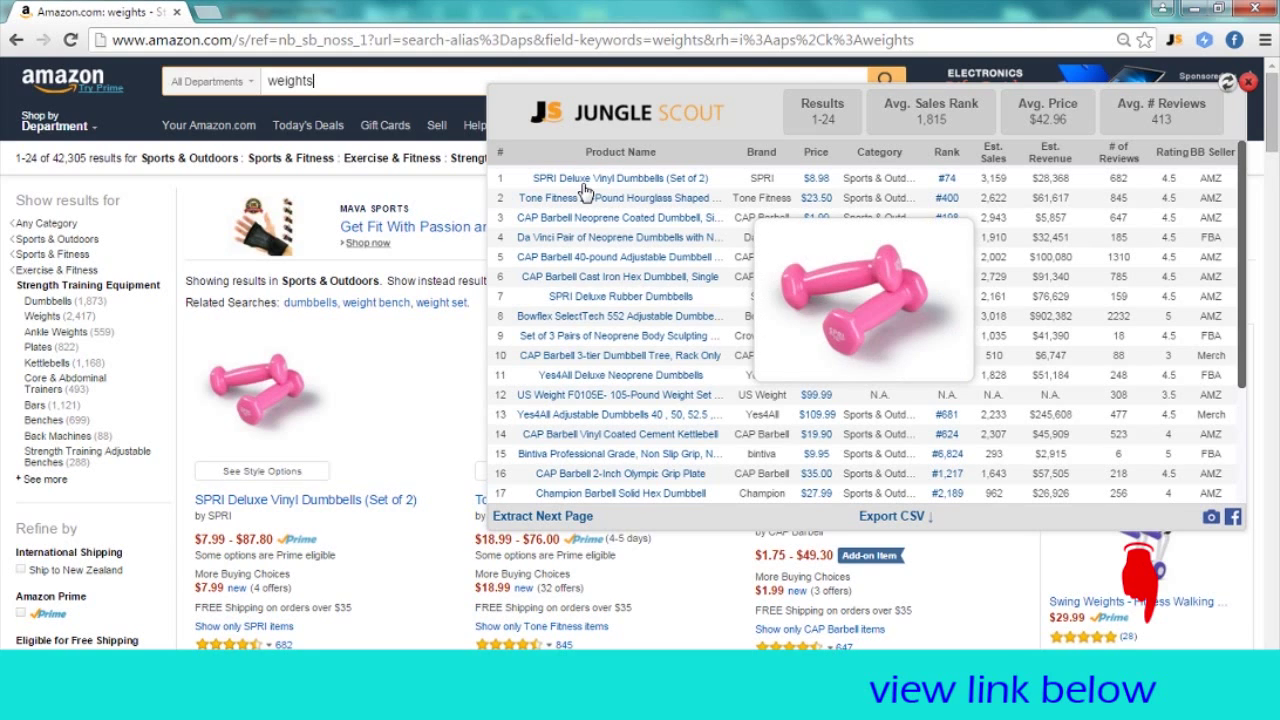
pyautogui.moveTo(590, 228)
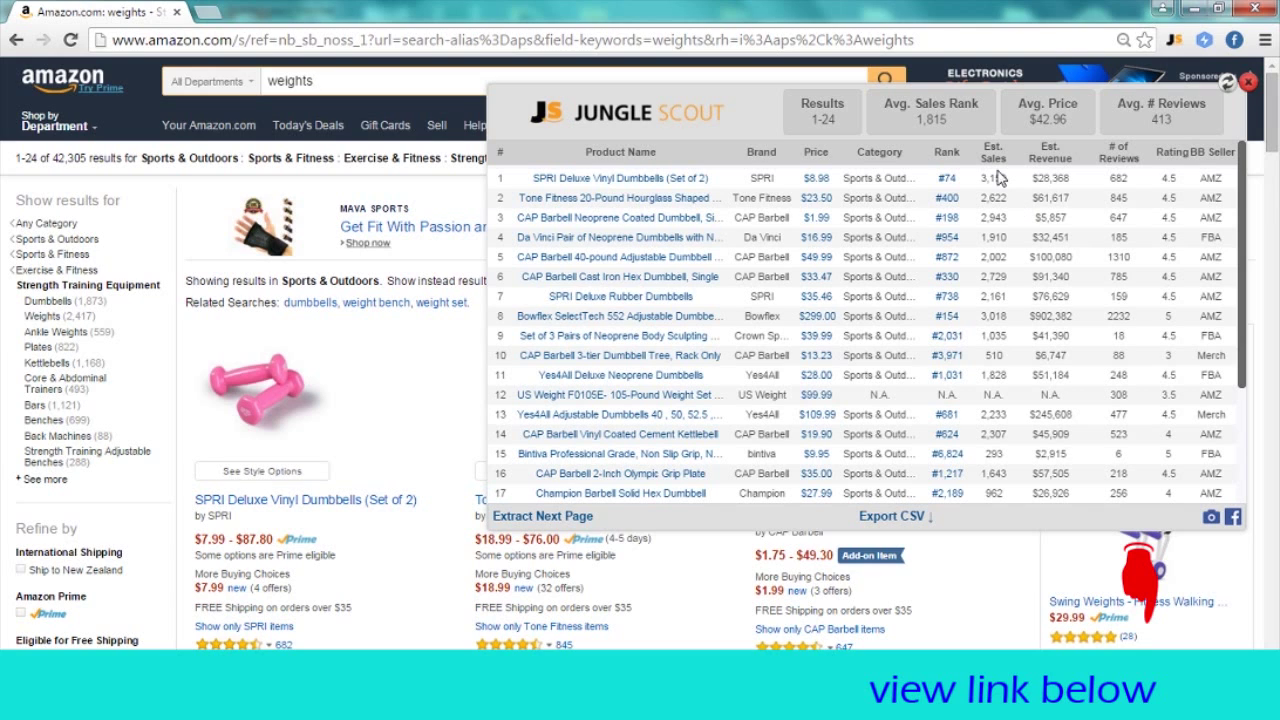
pyautogui.moveTo(612, 185)
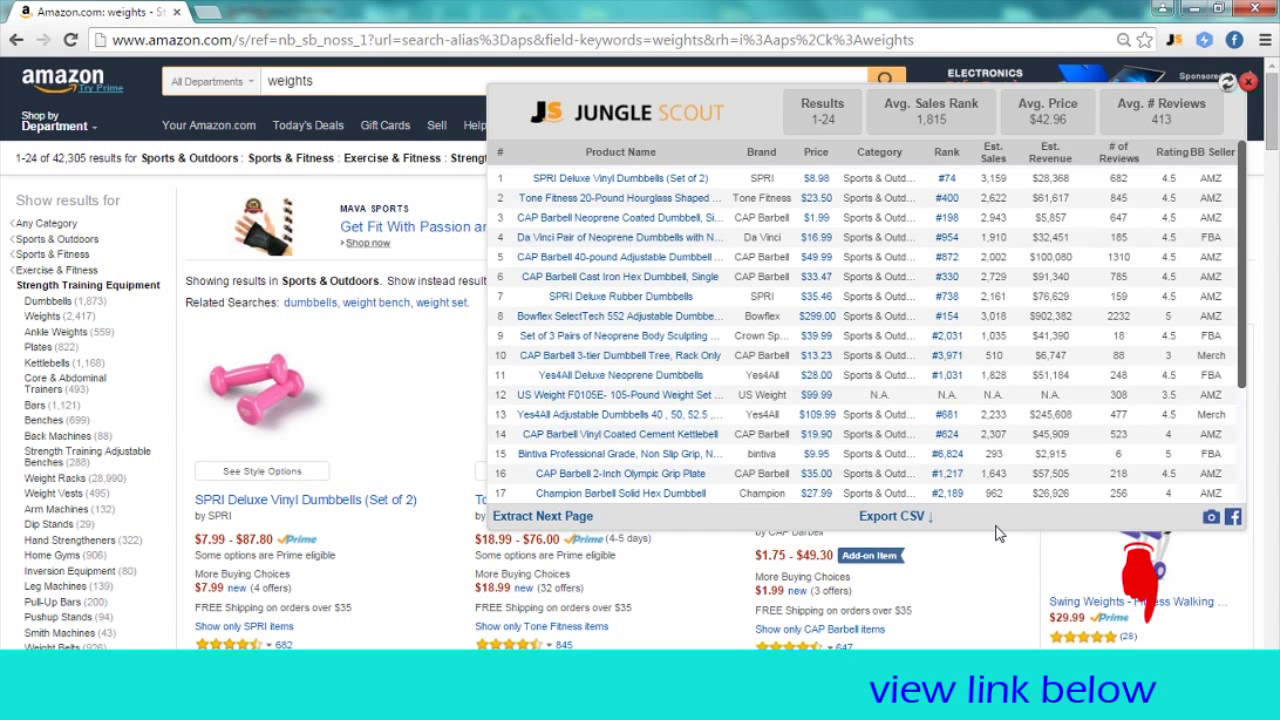
pyautogui.click(1264, 619)
pyautogui.click(1248, 81)
# Step: Search all departments for "weight lifting cloves"
pyautogui.click(393, 81)
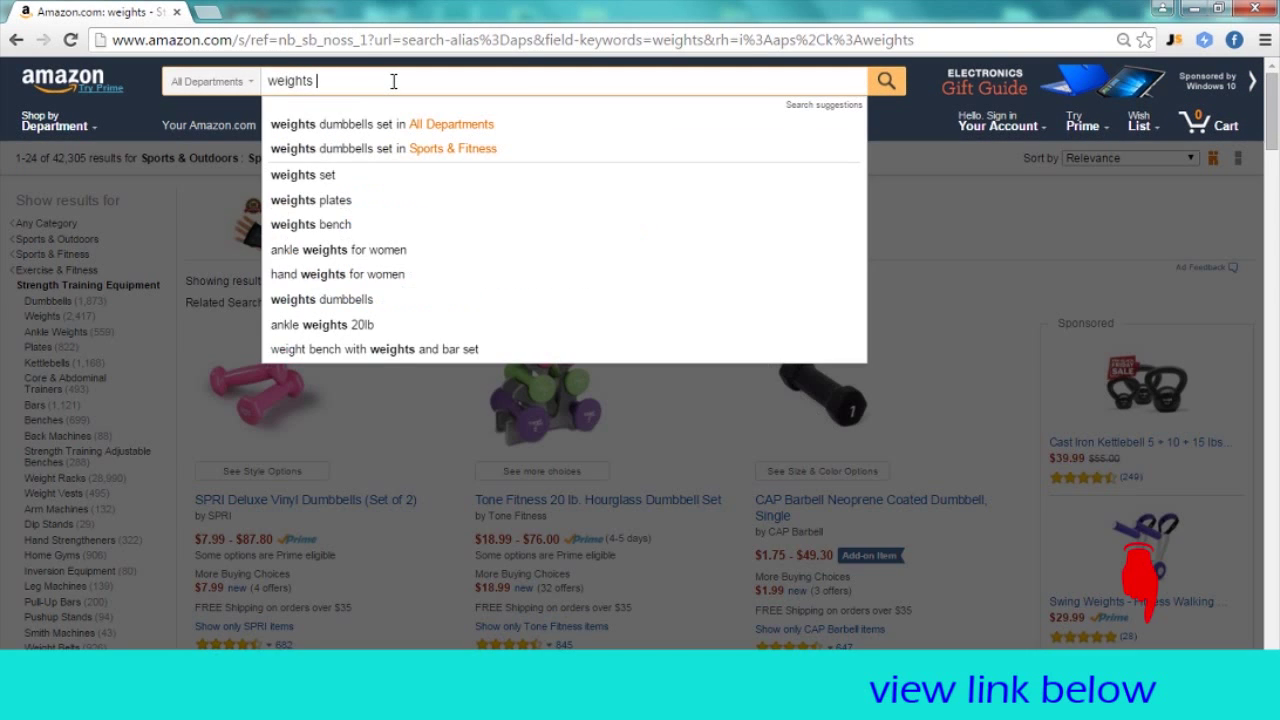
pyautogui.press('BackSpace')
pyautogui.press('BackSpace')
pyautogui.write('li')
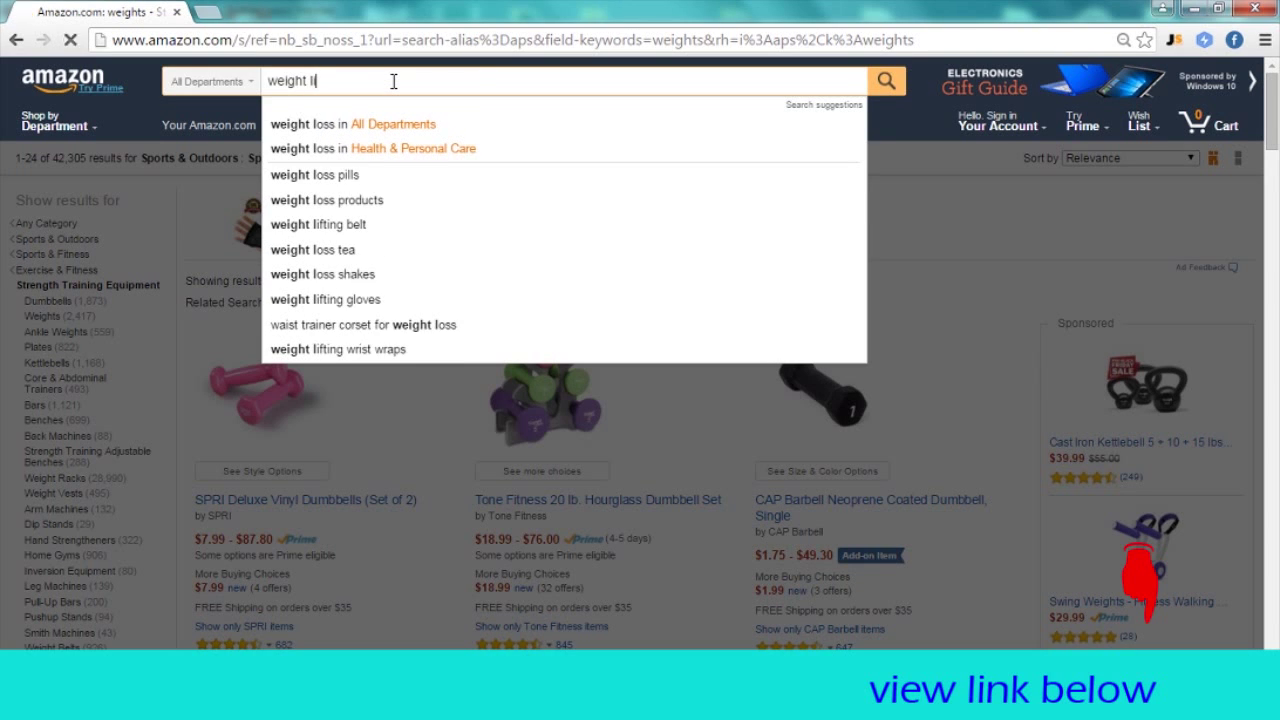
pyautogui.write('fting clov')
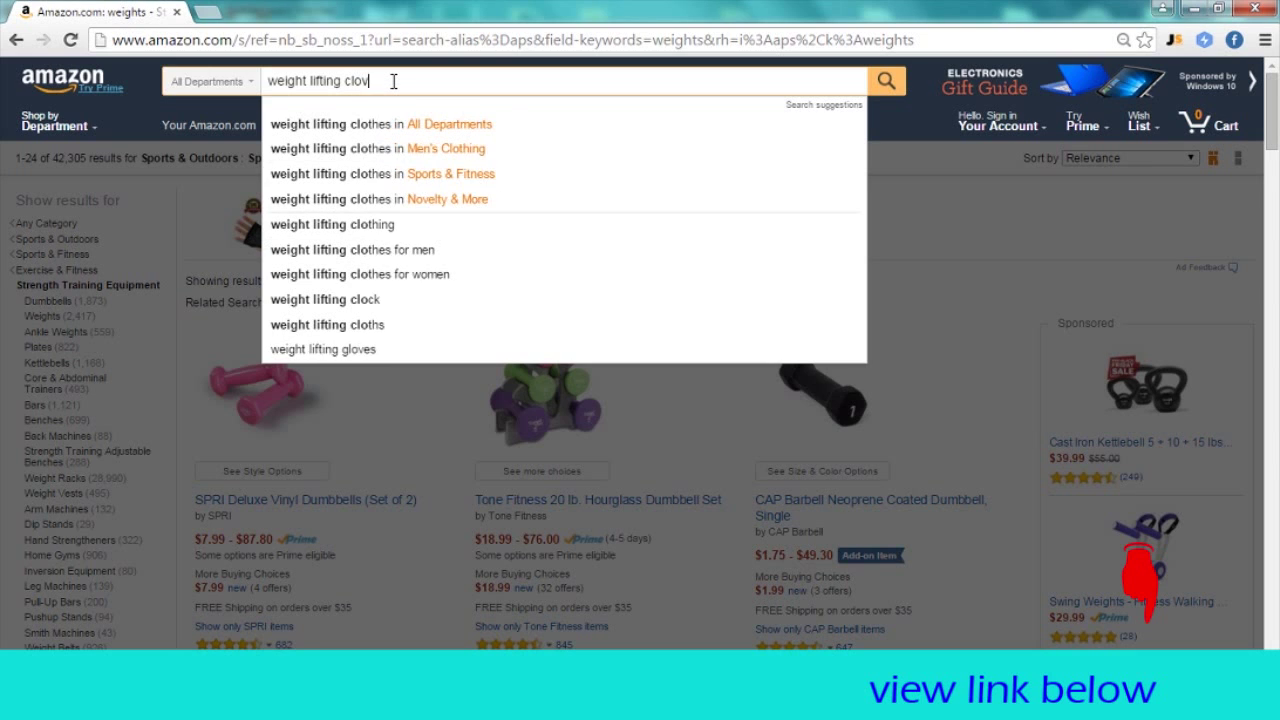
pyautogui.write('es')
pyautogui.press('Return')
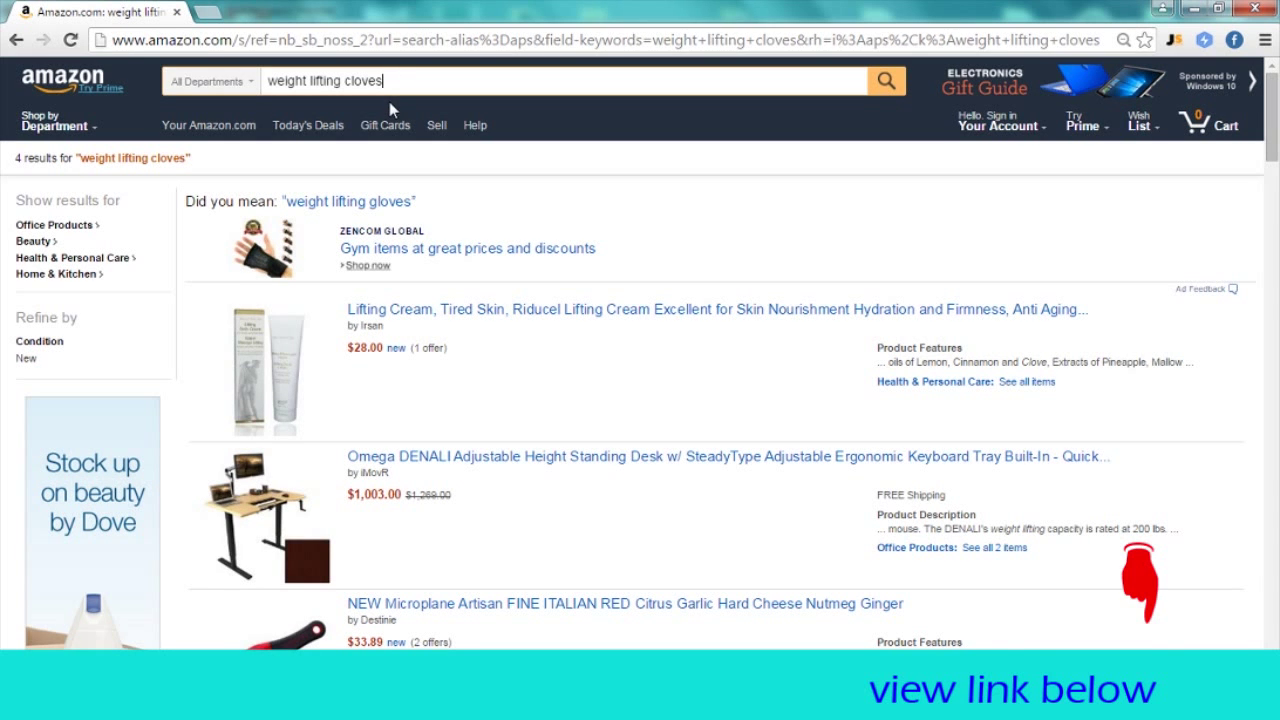
# Step: Look through the search results for relevant weight lifting glove listings
pyautogui.scroll(-1, 703, 421)
pyautogui.scroll(-4, 703, 421)
pyautogui.scroll(-1, 703, 421)
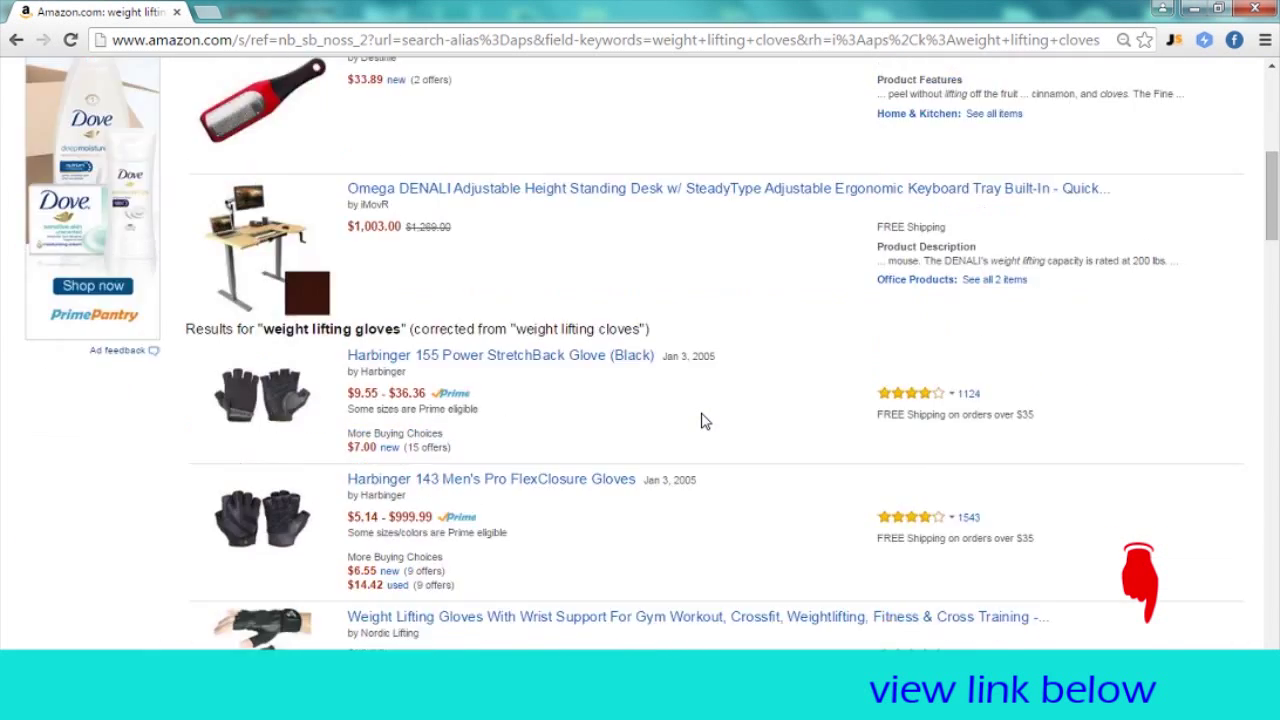
pyautogui.scroll(3, 703, 421)
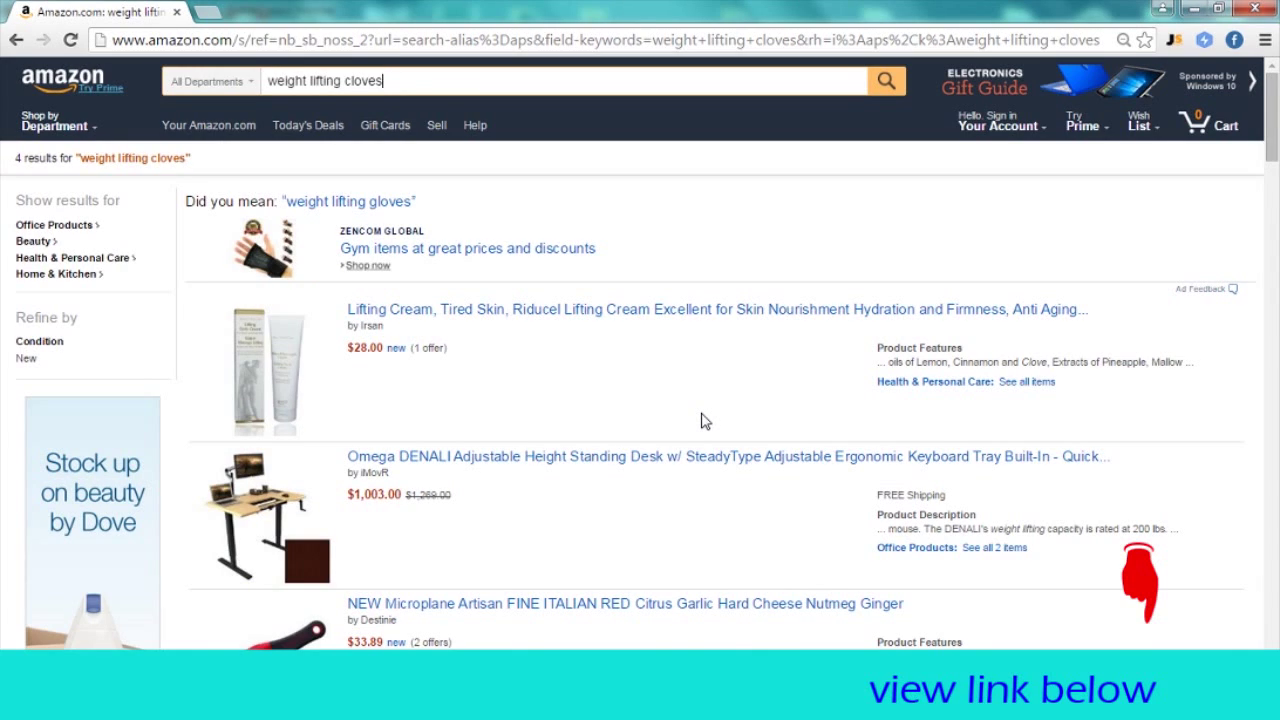
pyautogui.scroll(-15, 703, 421)
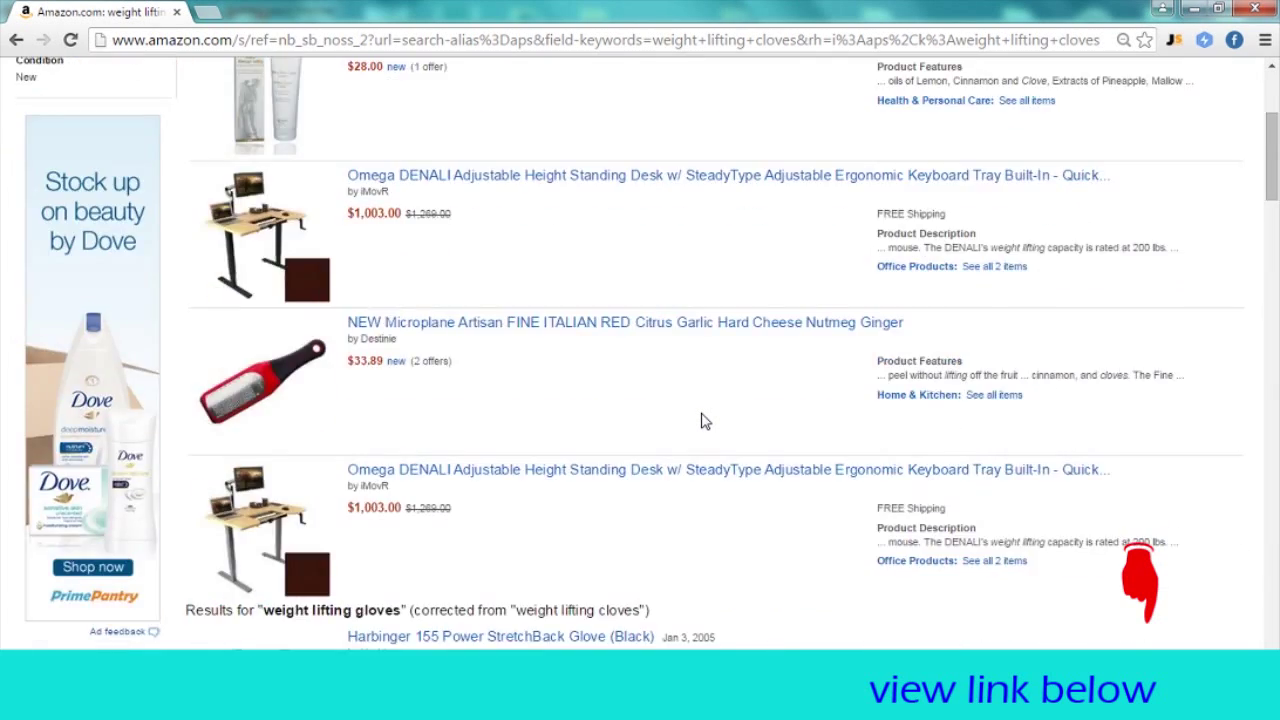
pyautogui.scroll(-8, 703, 421)
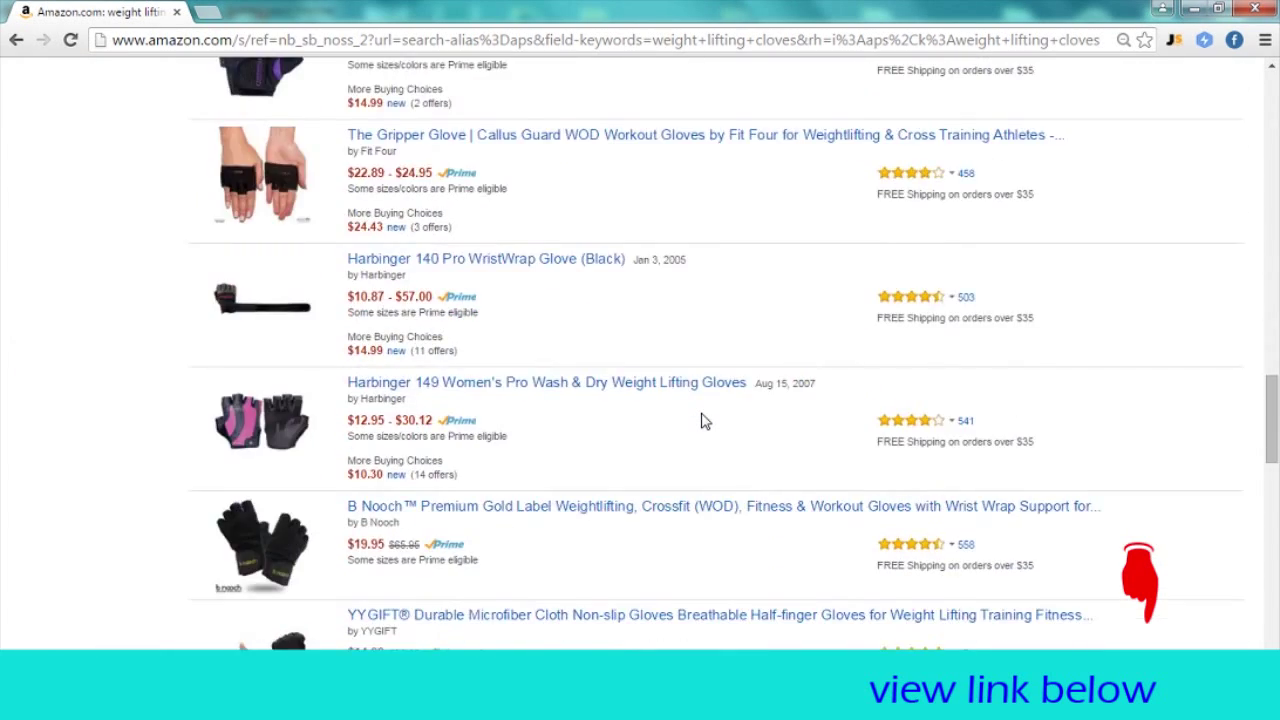
pyautogui.scroll(9, 703, 421)
pyautogui.scroll(10, 703, 421)
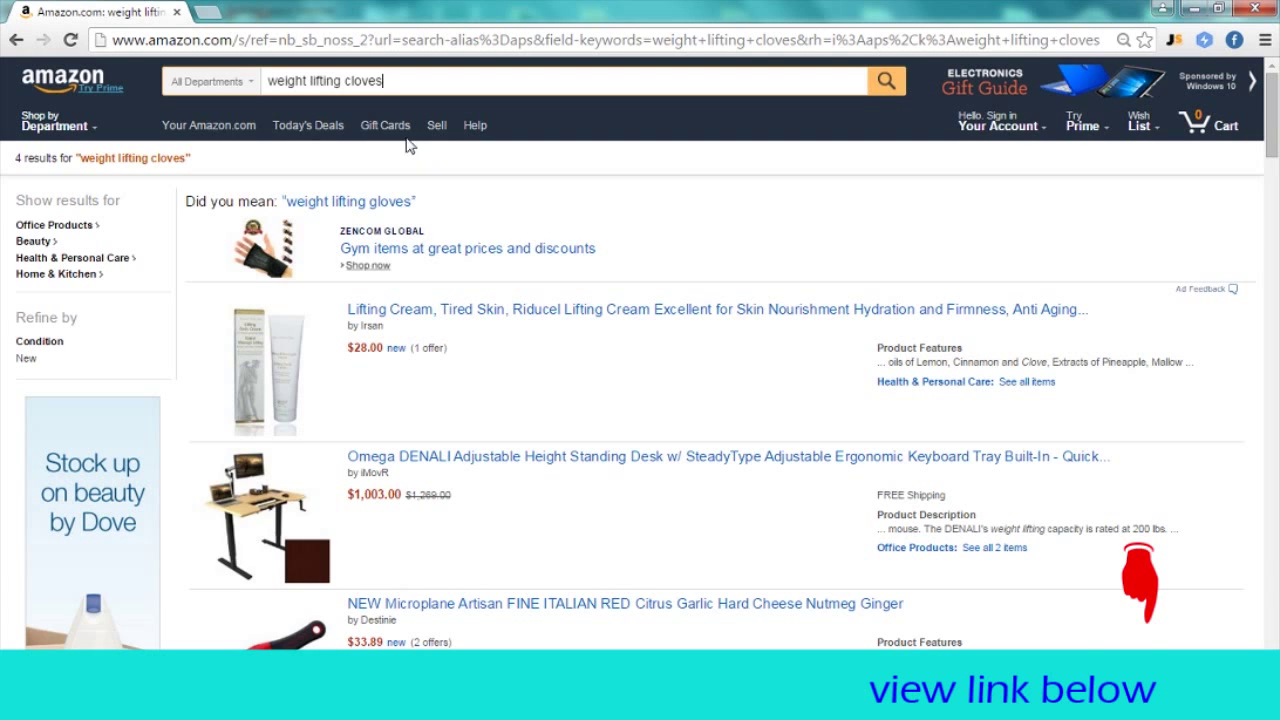
# Step: Correct the search to "weight lifting gloves", skim the listings, and run Jungle Scout on the results
pyautogui.doubleClick(350, 85)
pyautogui.write('gloves')
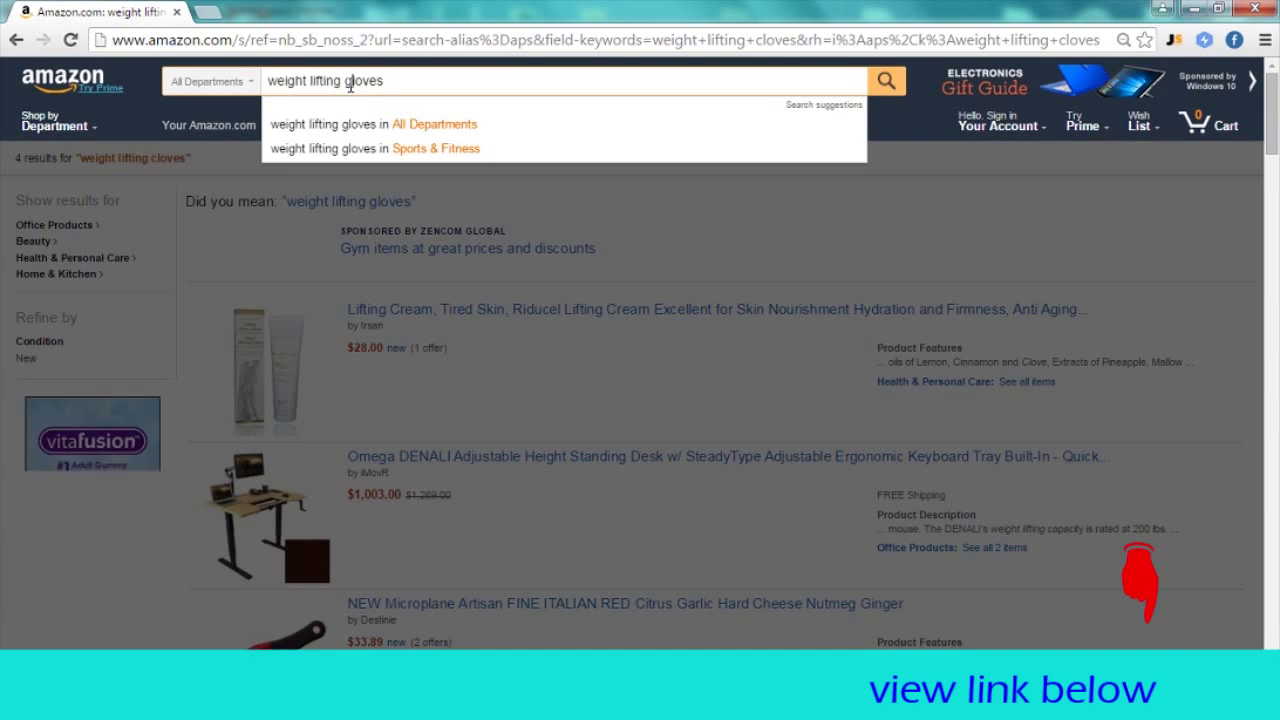
pyautogui.press('Return')
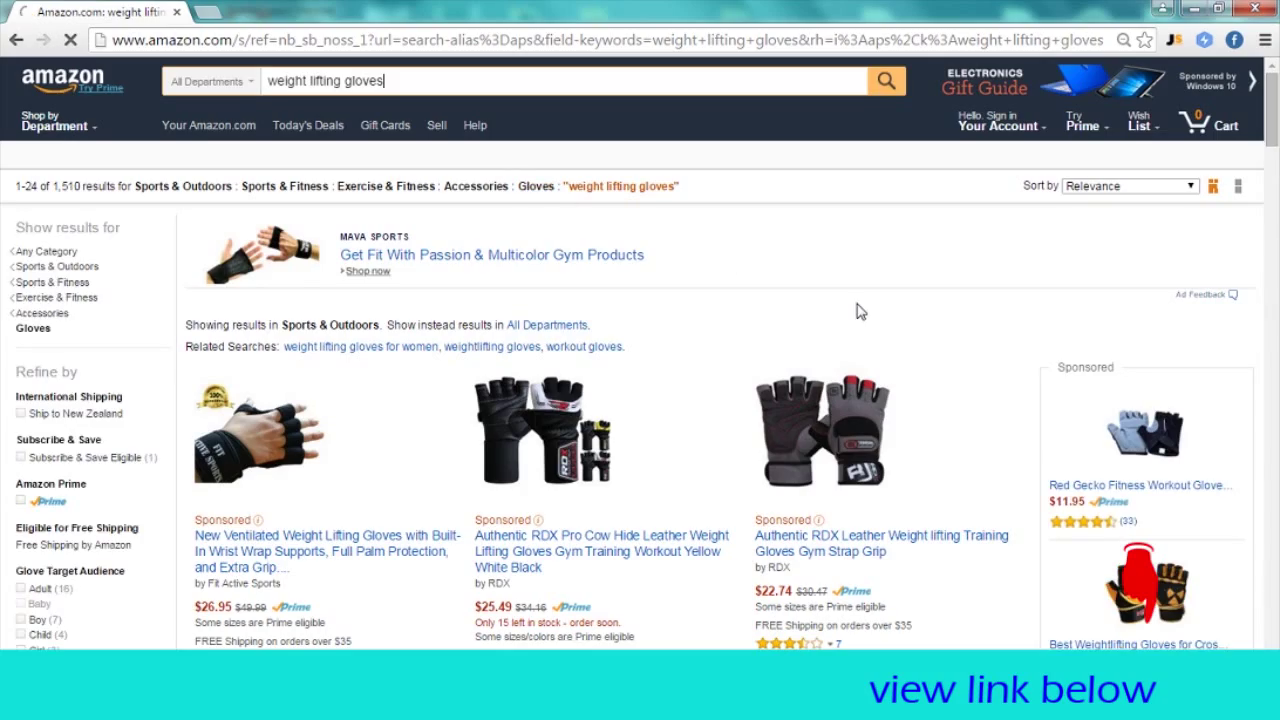
pyautogui.scroll(-3, 858, 310)
pyautogui.scroll(-15, 858, 310)
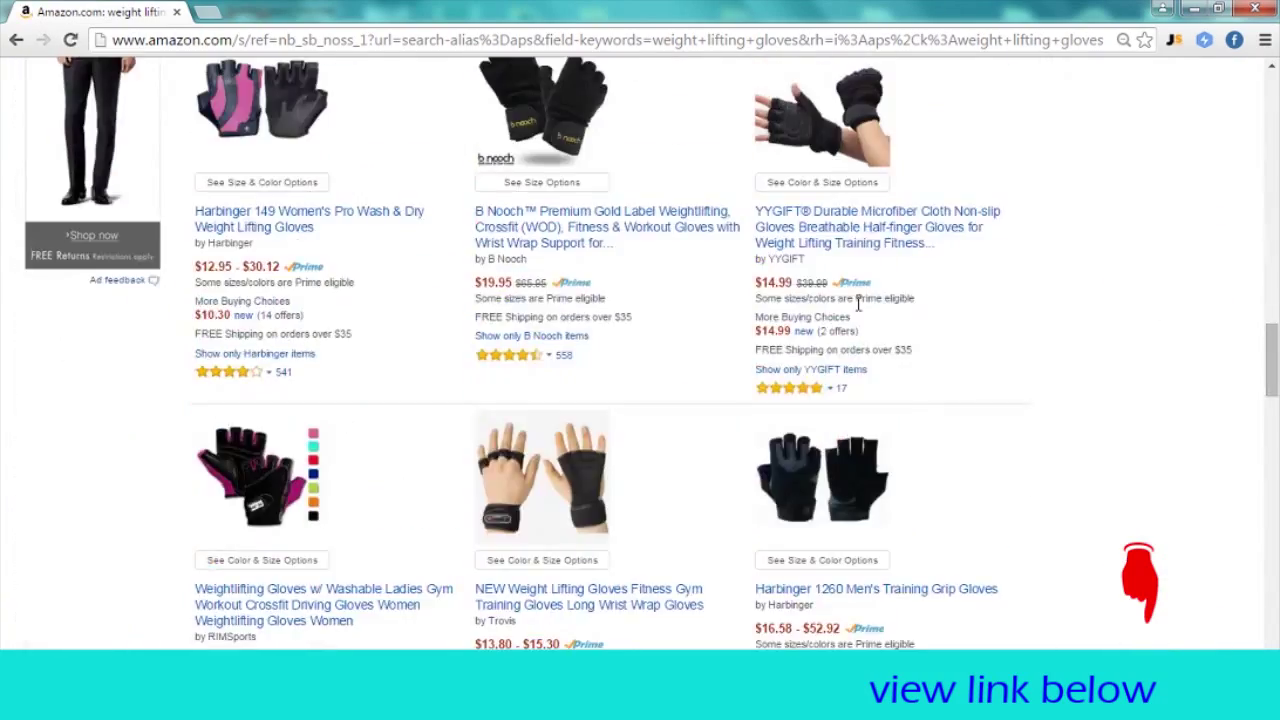
pyautogui.scroll(15, 858, 310)
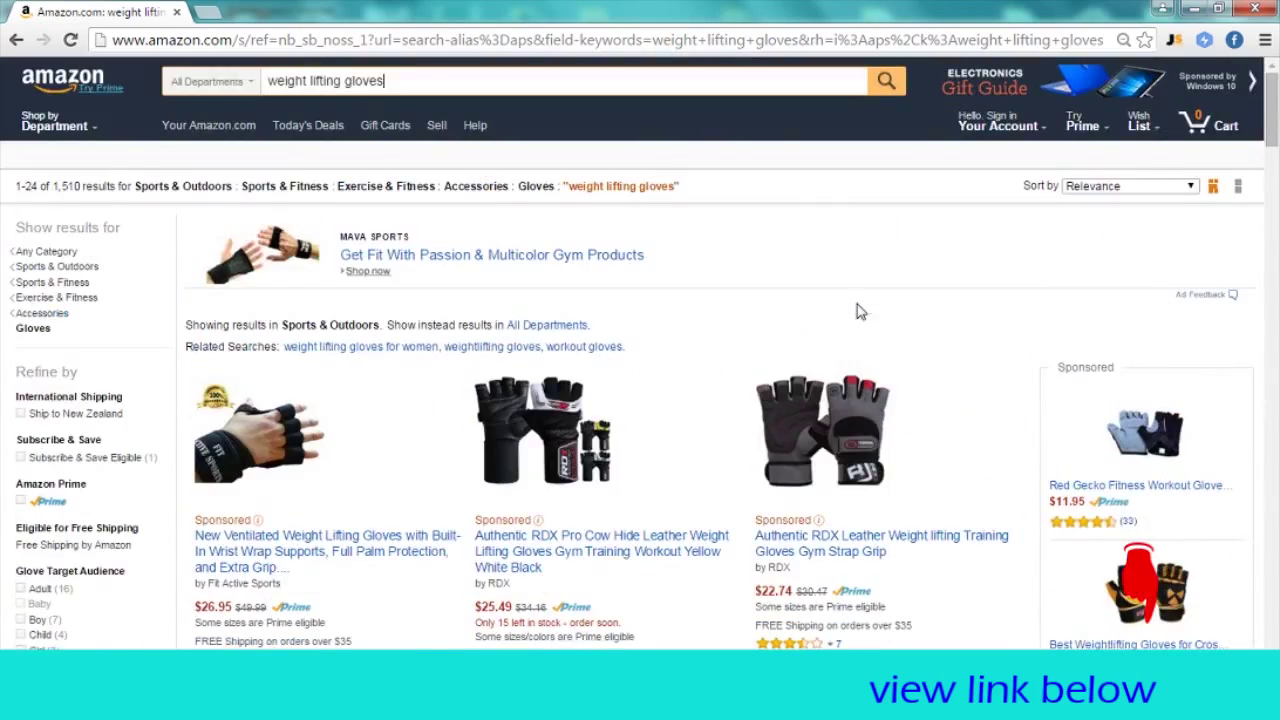
pyautogui.click(1174, 40)
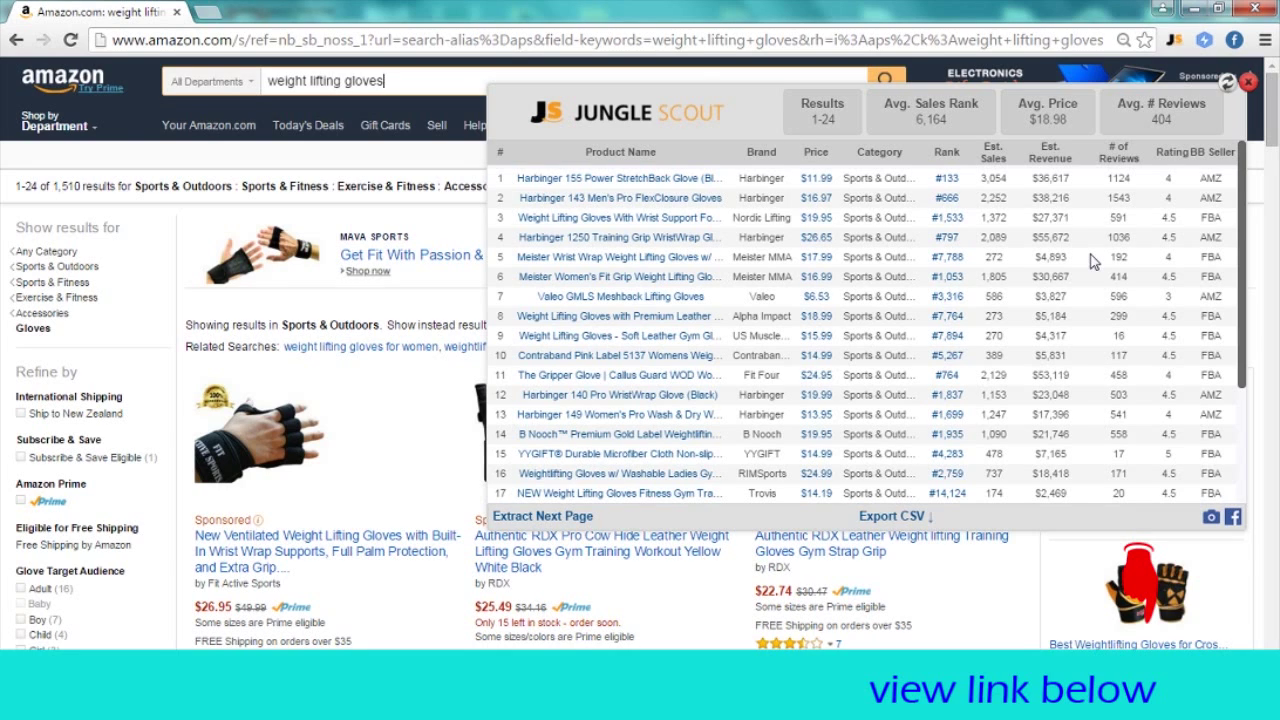
# Step: Replace "gloves" in the search term and search for "weight lifting strap"
pyautogui.moveTo(421, 80)
pyautogui.mouseDown()
pyautogui.moveTo(296, 80)
pyautogui.moveTo(397, 80)
pyautogui.mouseUp()
pyautogui.moveTo(403, 82); pyautogui.dragTo(347, 90)
pyautogui.write('stre')
pyautogui.press('BackSpace')
pyautogui.press('BackSpace')
pyautogui.write('rap')
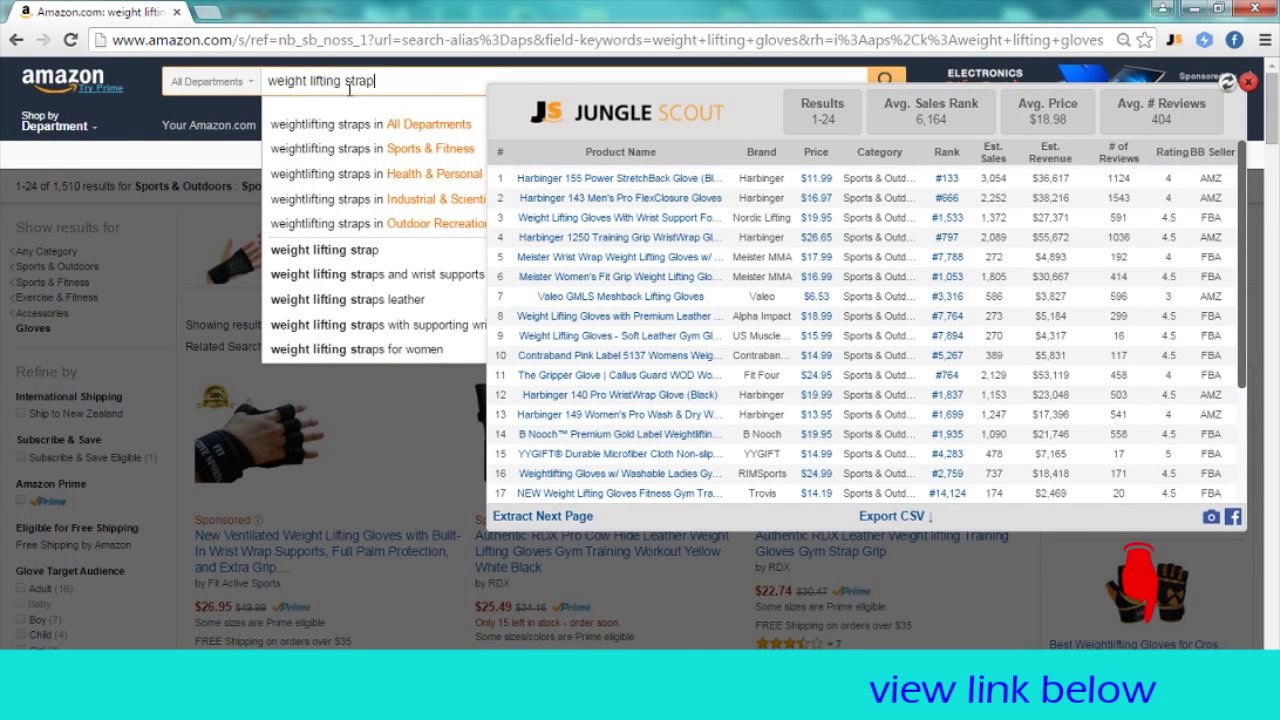
pyautogui.press('Return')
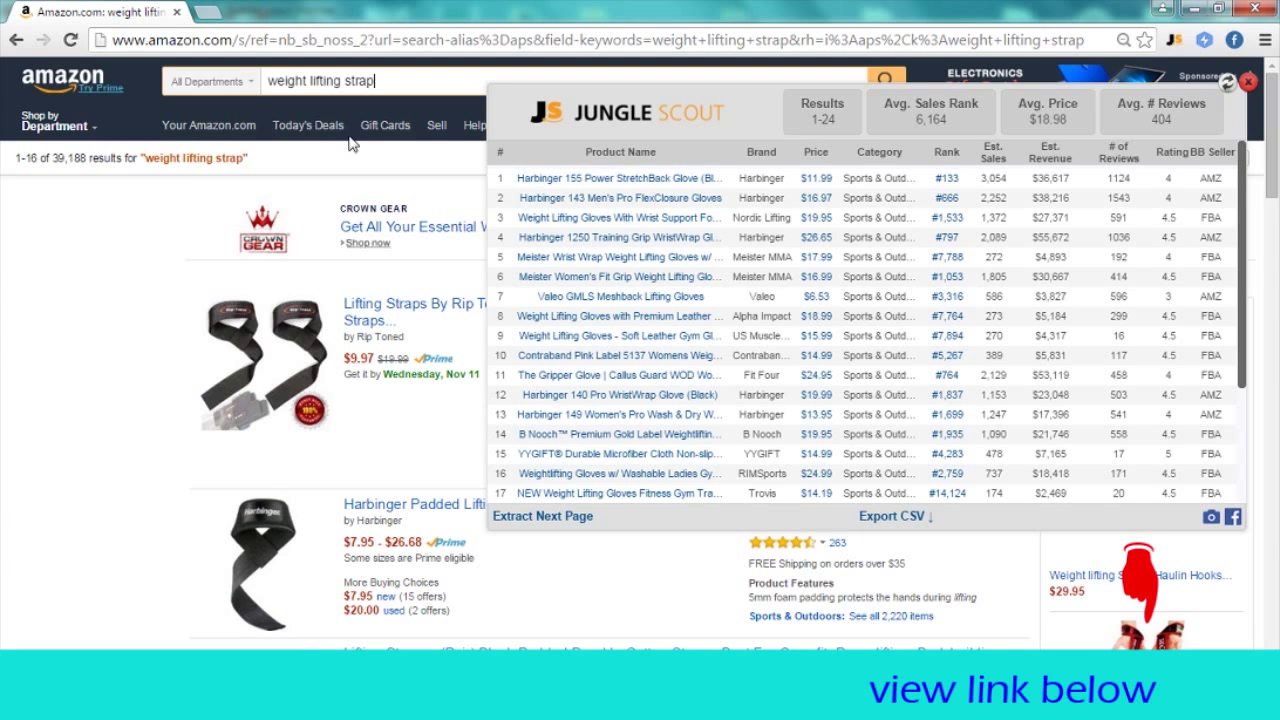
# Step: Close the outdated Jungle Scout report and run Jungle Scout on the weight lifting strap results
pyautogui.click(1248, 81)
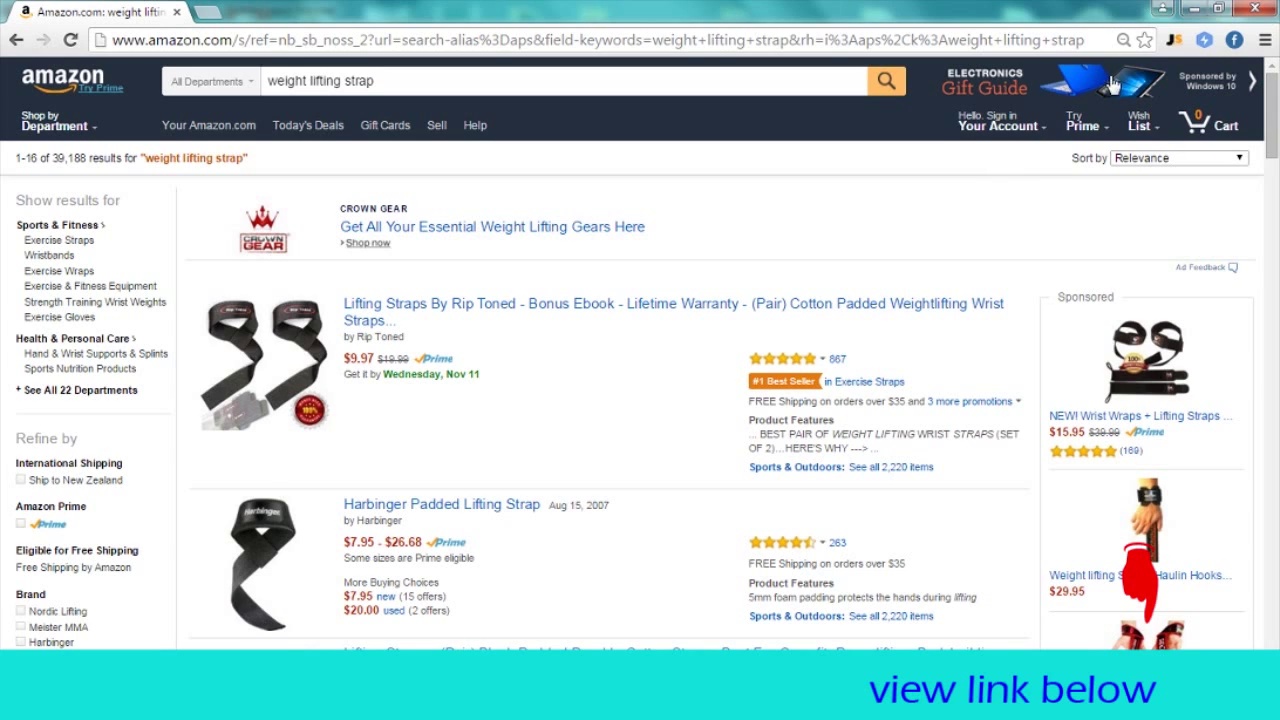
pyautogui.click(1174, 40)
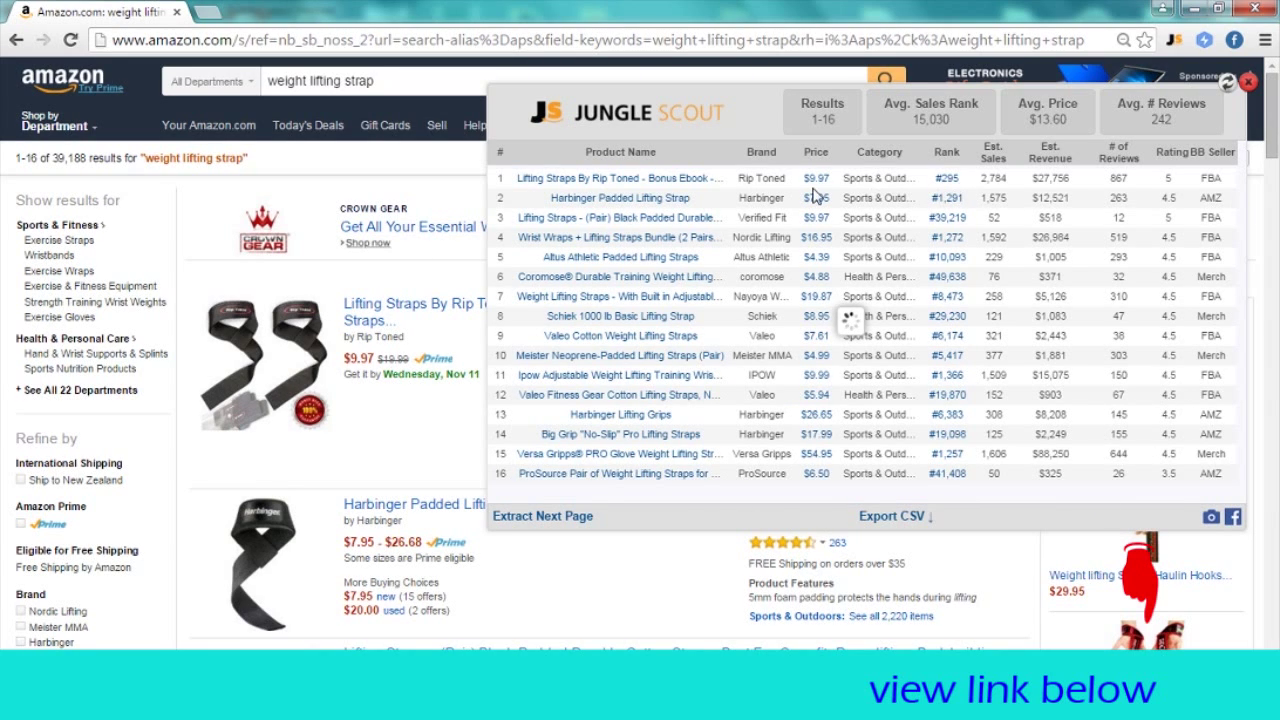
pyautogui.moveTo(655, 187)
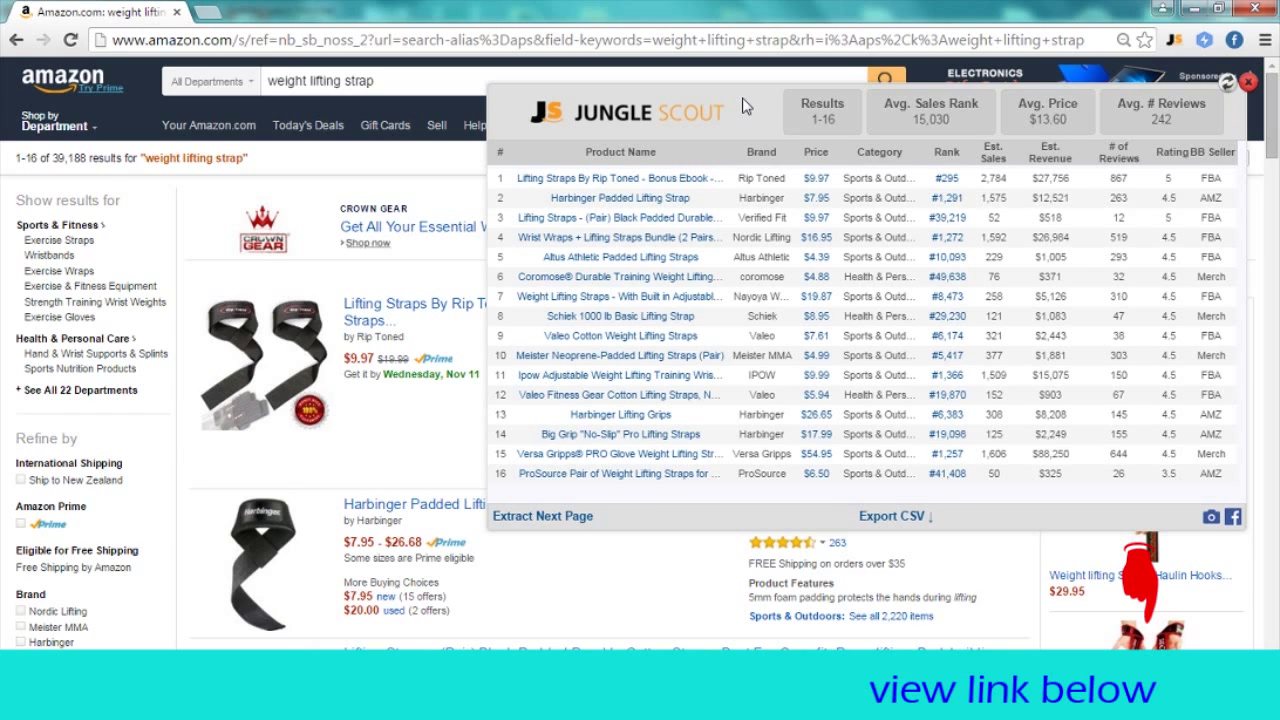
# Step: View the price history and sales rank history charts for the Rip Toned lifting straps, closing each chart
pyautogui.click(820, 186)
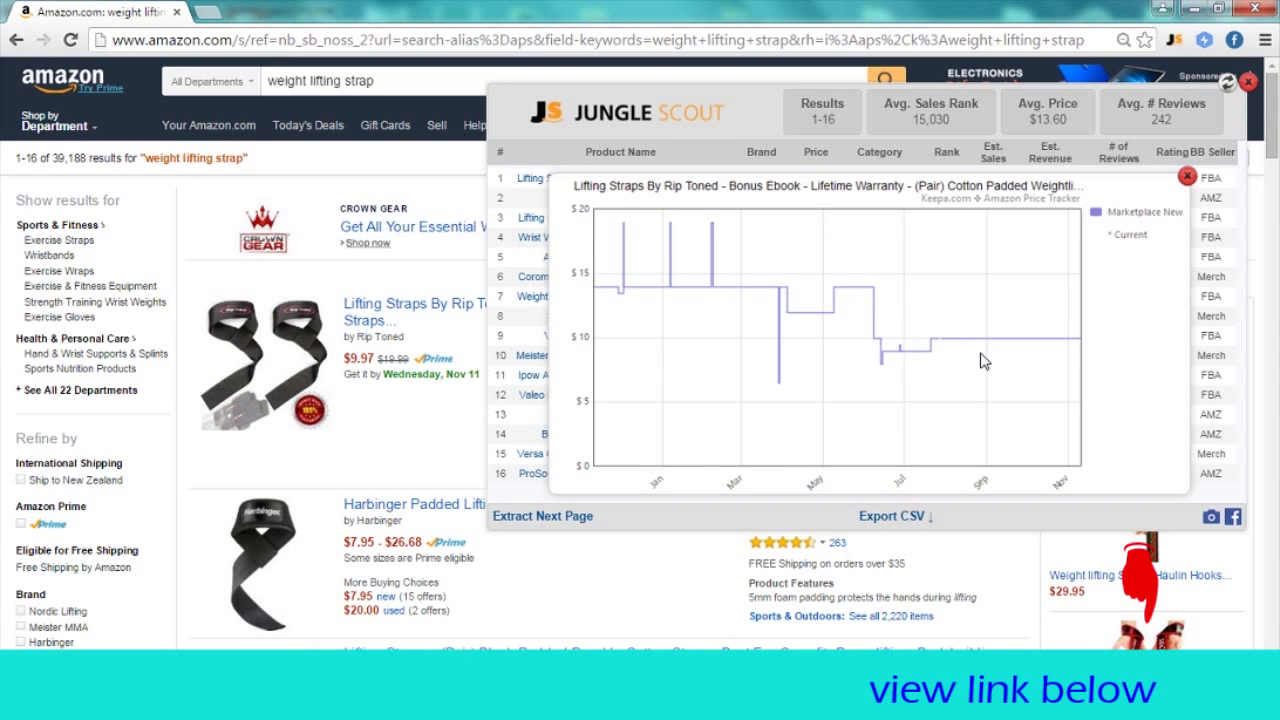
pyautogui.click(1187, 178)
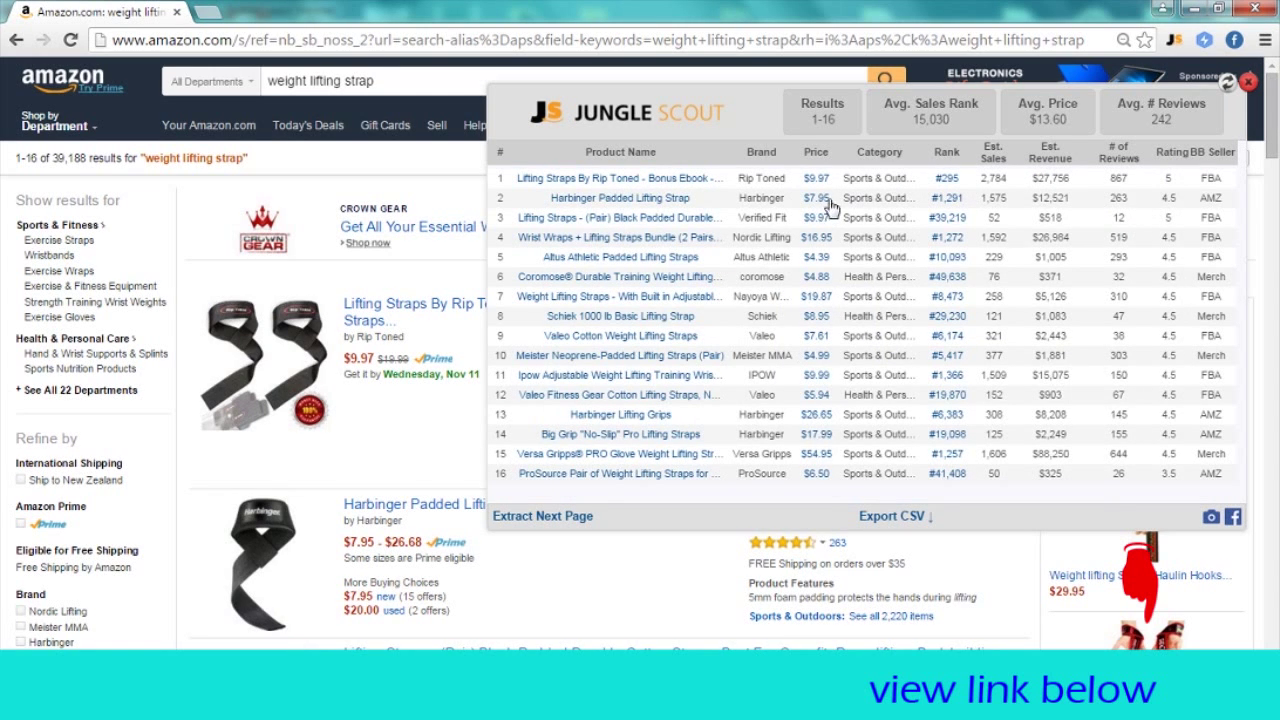
pyautogui.click(945, 180)
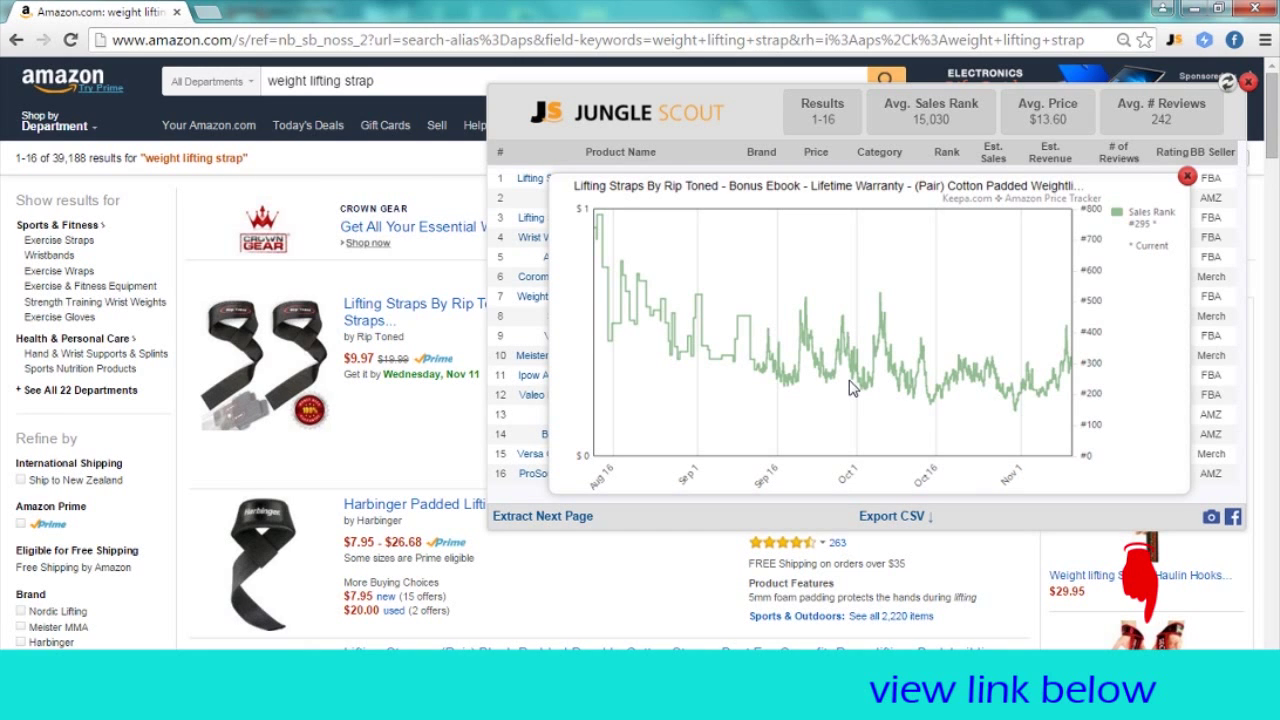
pyautogui.click(1187, 176)
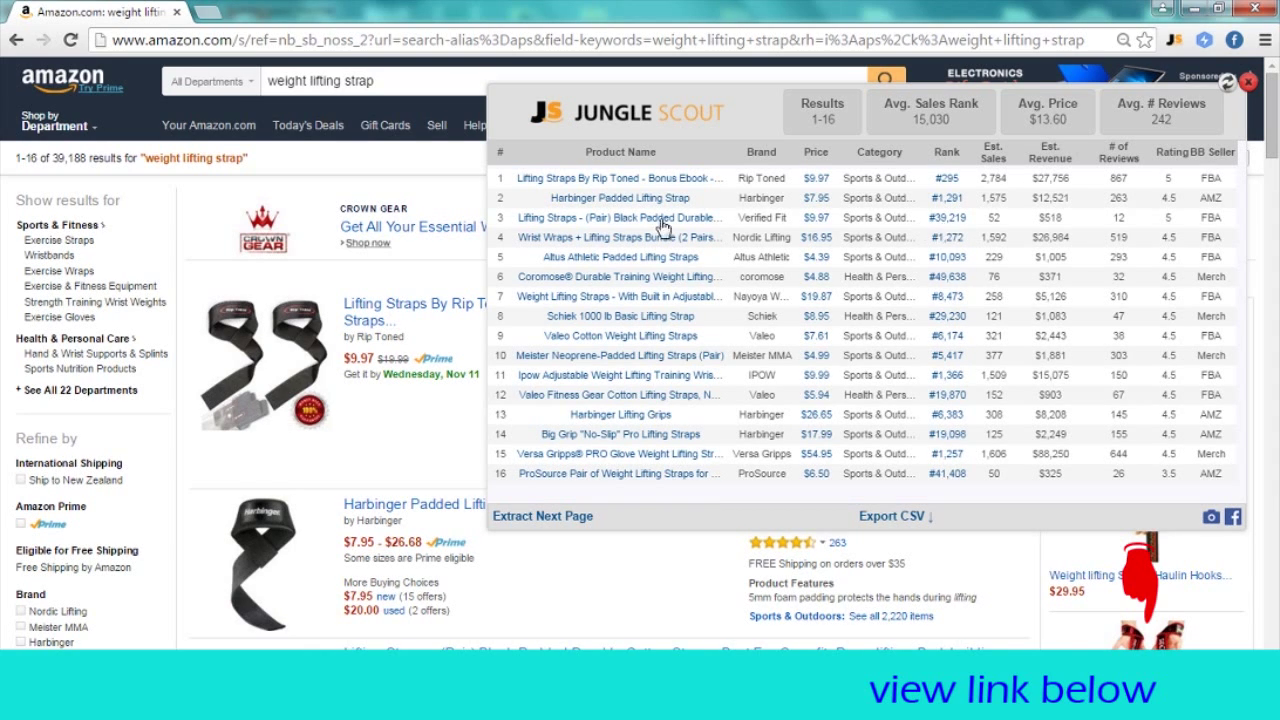
pyautogui.moveTo(540, 224)
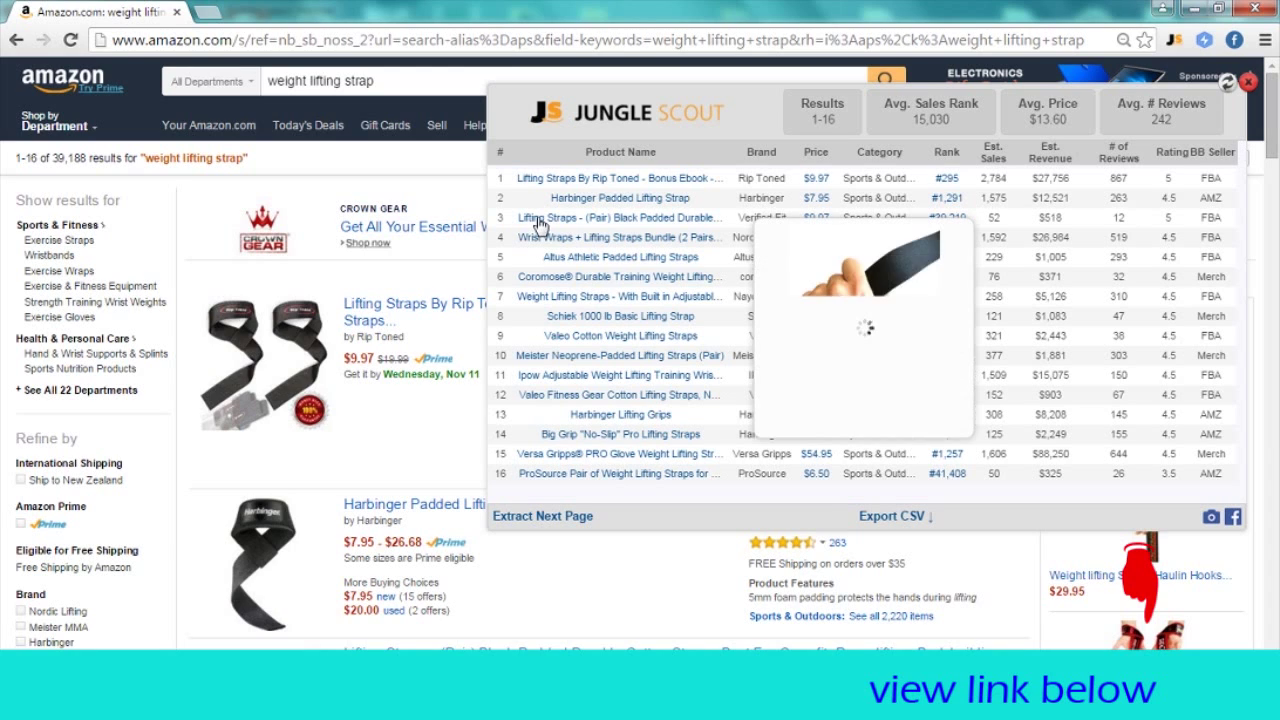